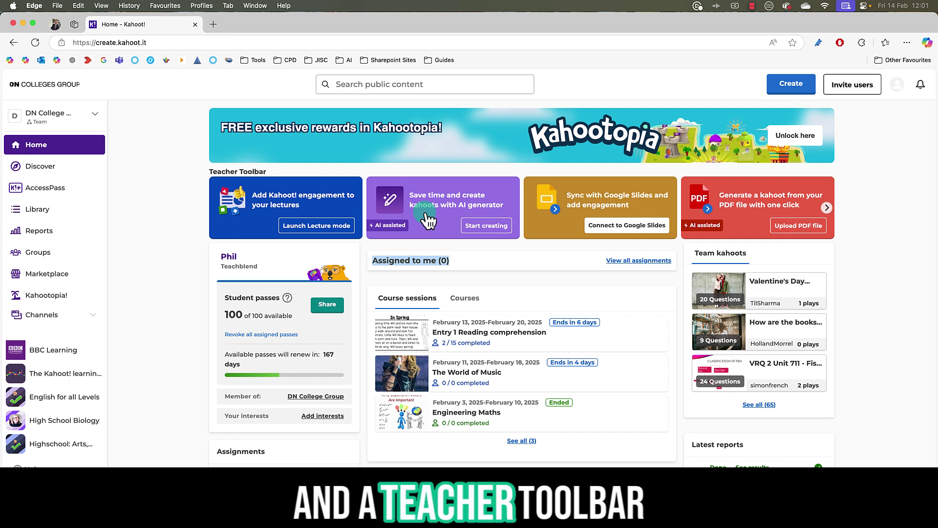
Open the AI question generator, keep Topic as the source and enter 'Ai and impact pon educat'.
{"action": "left_click", "coordinate": [497, 226]}
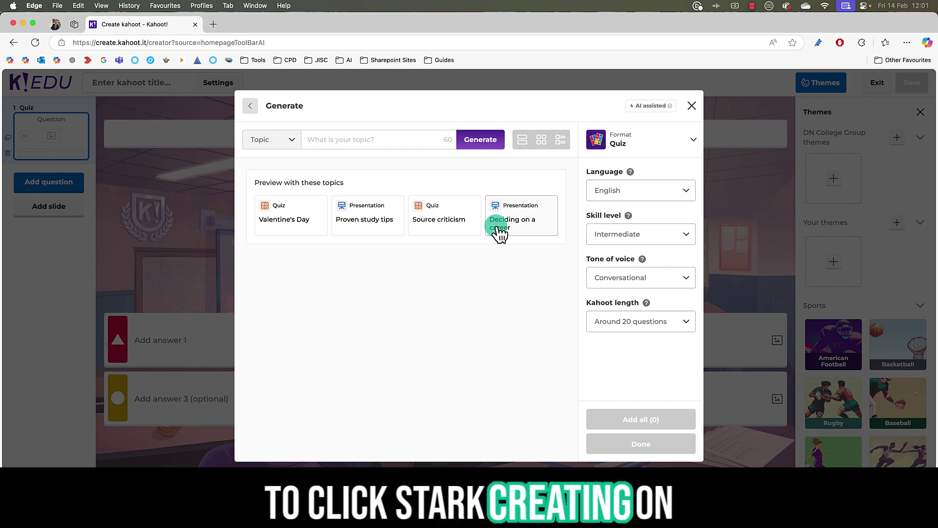
{"action": "left_click", "coordinate": [349, 143]}
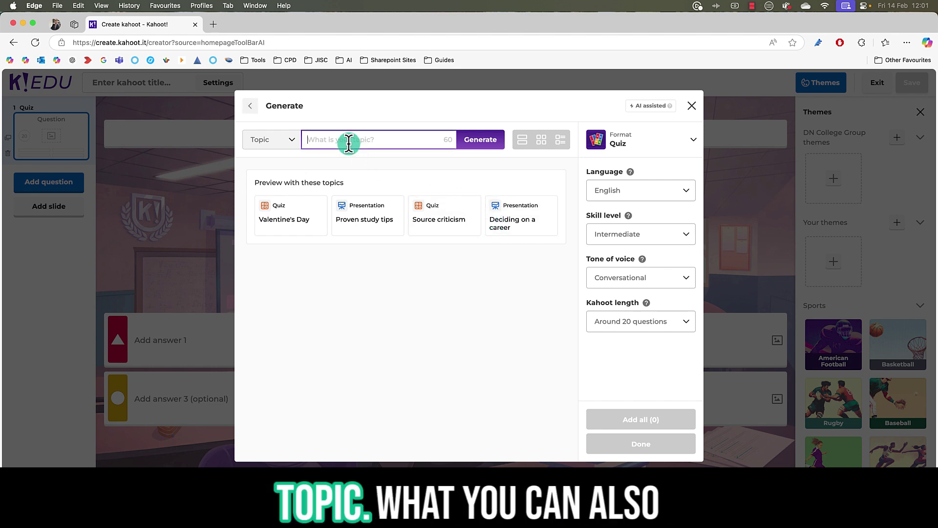
{"action": "left_click", "coordinate": [294, 140]}
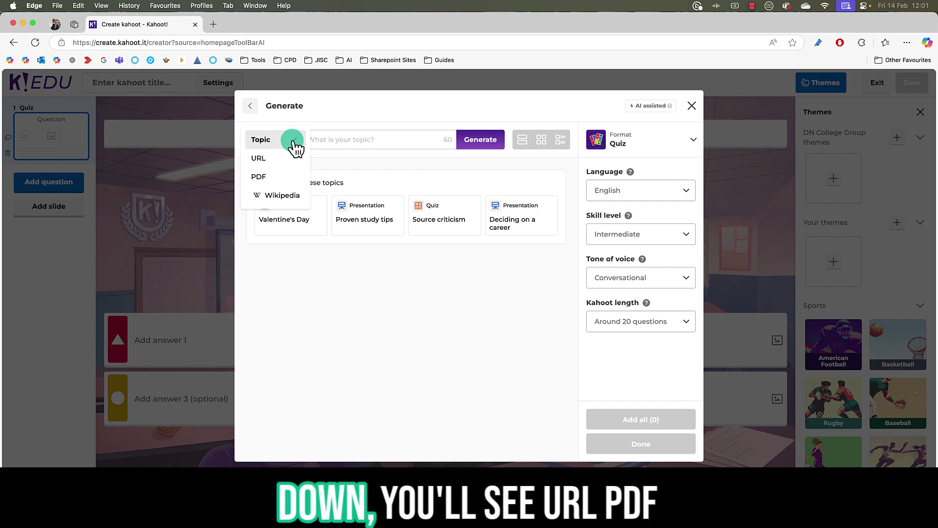
{"action": "left_click", "coordinate": [335, 140]}
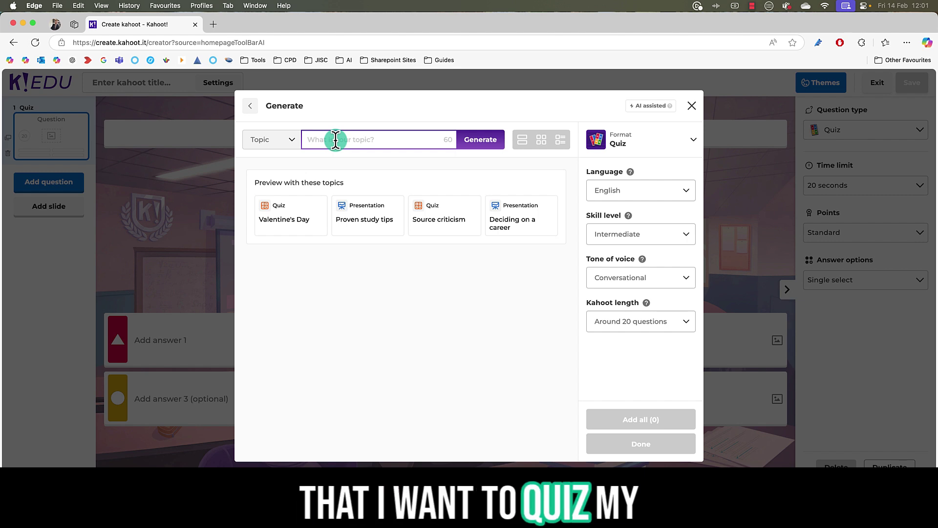
{"action": "type", "text": "Ai and"}
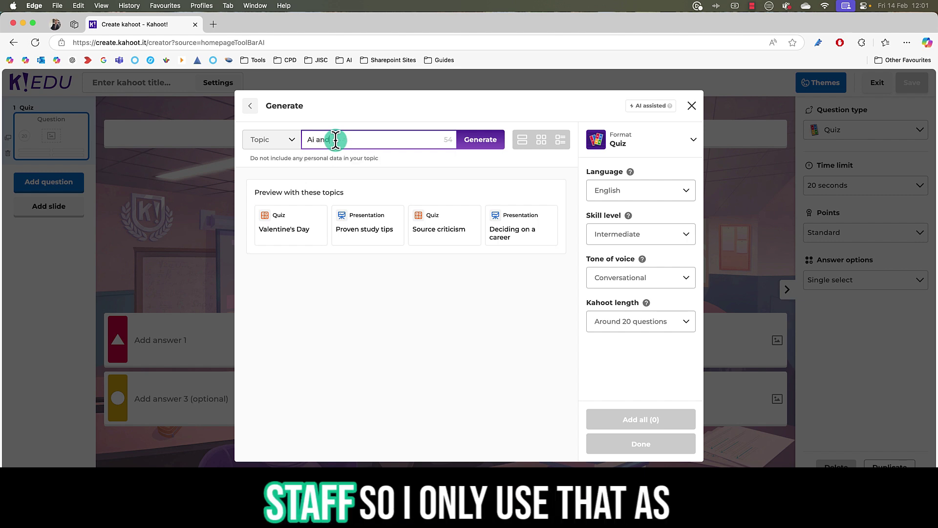
{"action": "type", "text": " impact p"}
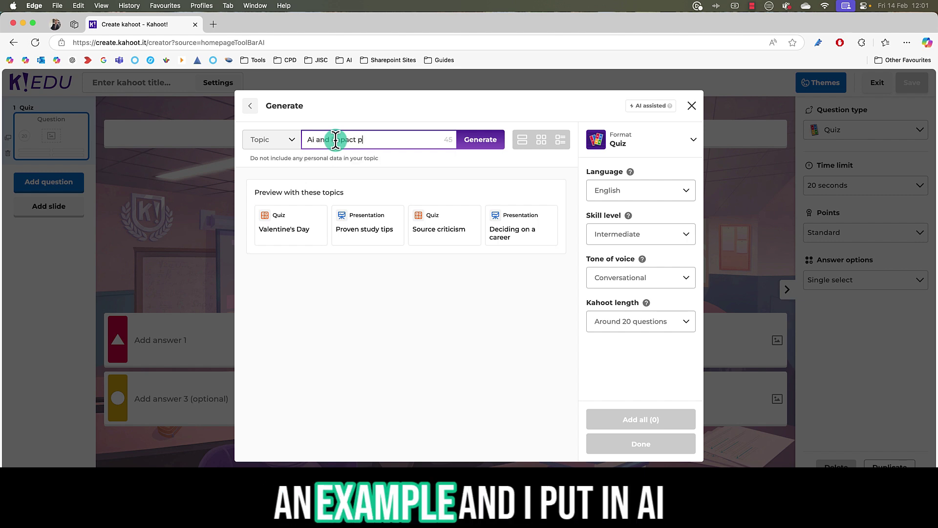
{"action": "key", "text": "BackSpace"}
{"action": "type", "text": "on "}
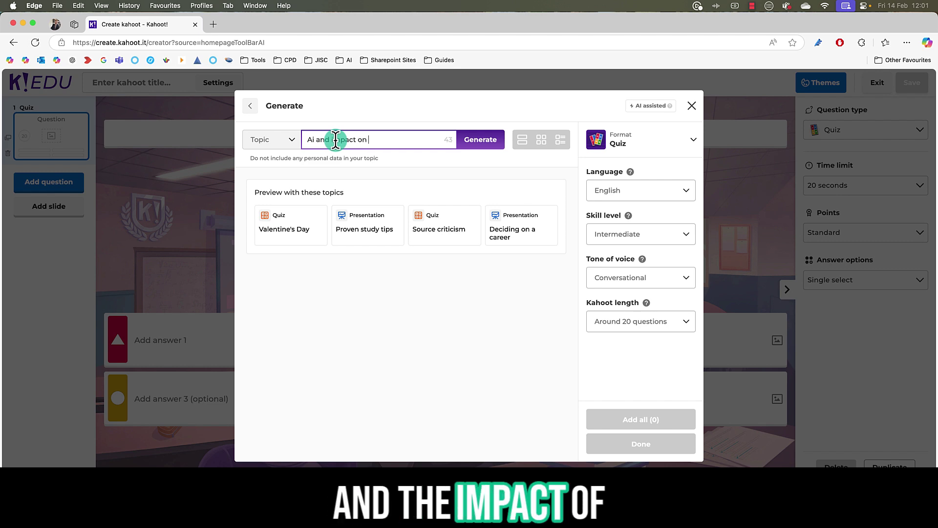
{"action": "type", "text": "education"}
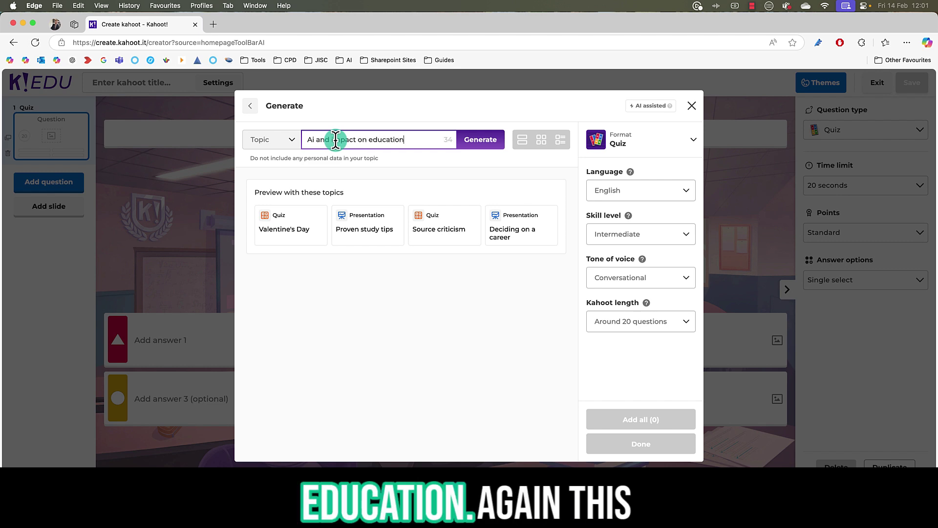
Generate questions from the AI and education topic and scroll through the results.
{"action": "left_click", "coordinate": [485, 145]}
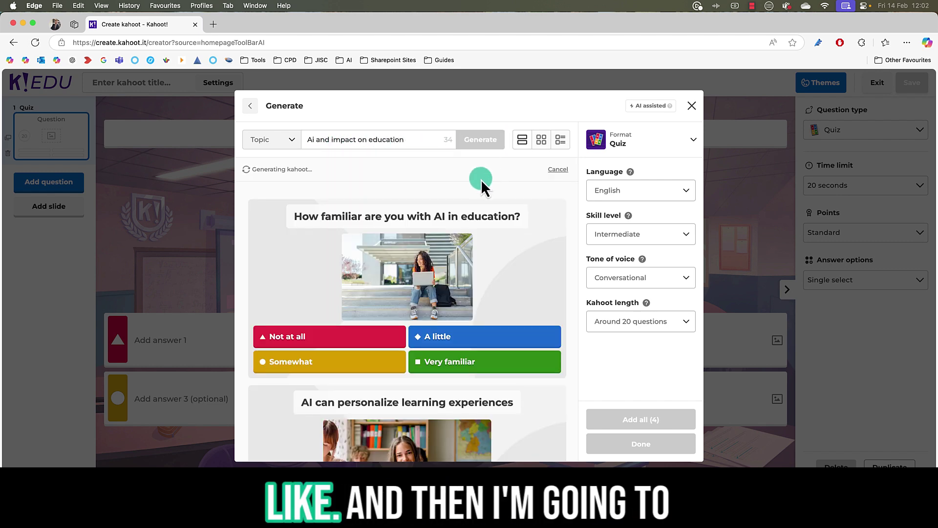
{"action": "scroll", "coordinate": [481, 180], "scroll_direction": "down", "scroll_amount": 5}
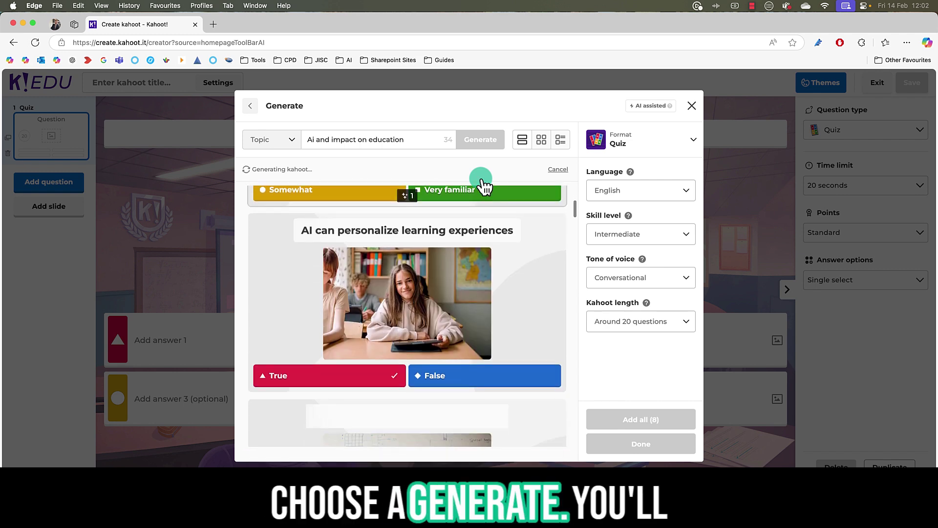
{"action": "scroll", "coordinate": [484, 185], "scroll_direction": "down", "scroll_amount": 5}
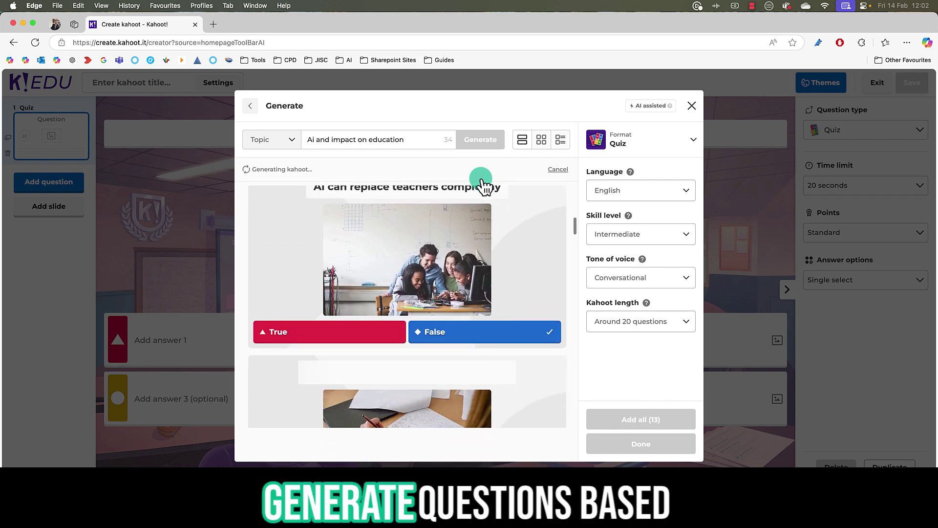
{"action": "scroll", "coordinate": [483, 180], "scroll_direction": "down", "scroll_amount": 4}
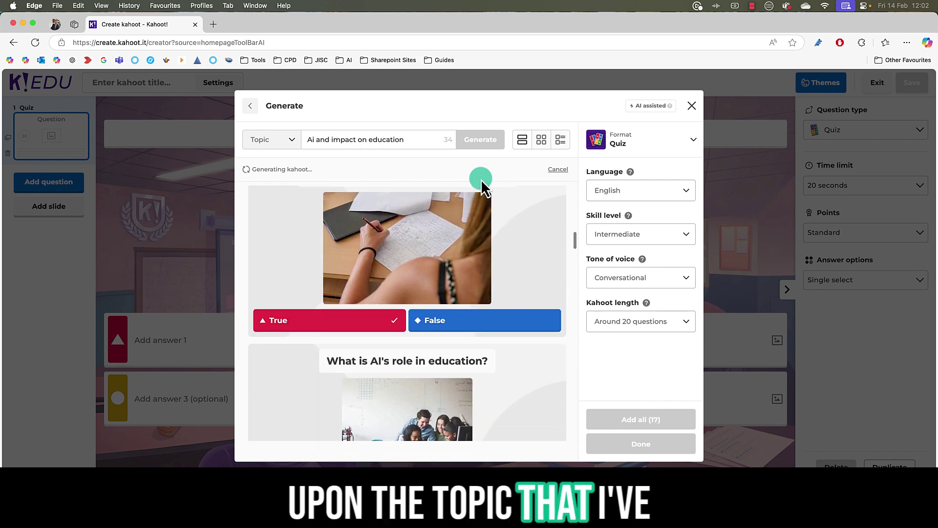
Keep English, set Kahoot length to Around 15 questions and regenerate.
{"action": "left_click", "coordinate": [688, 234]}
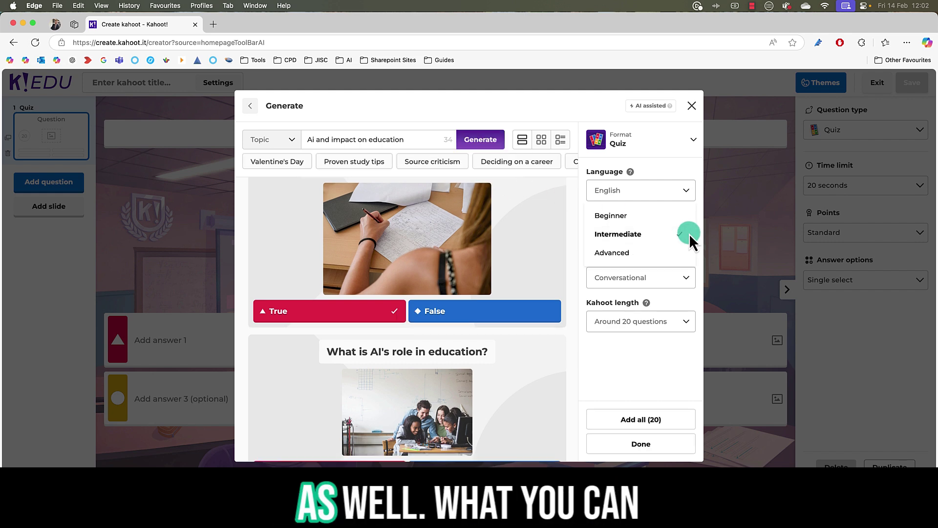
{"action": "left_click", "coordinate": [688, 195]}
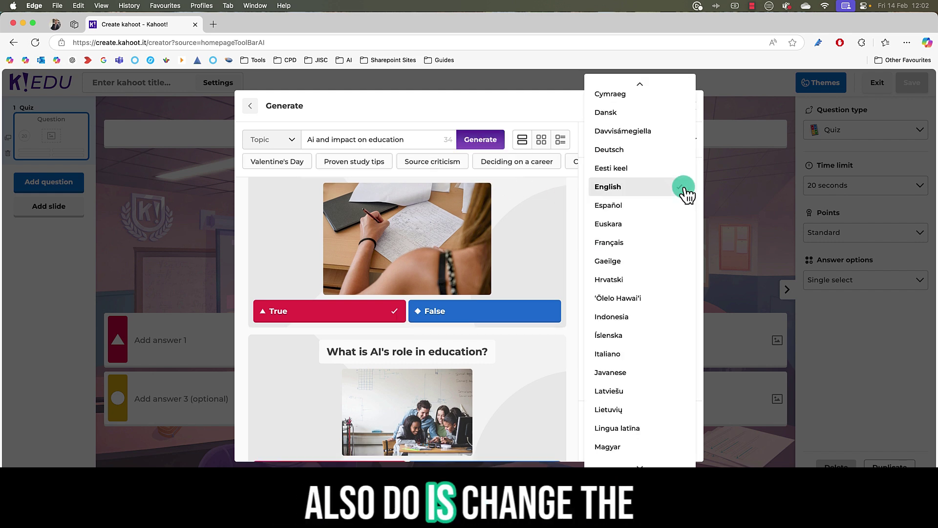
{"action": "left_click", "coordinate": [576, 196]}
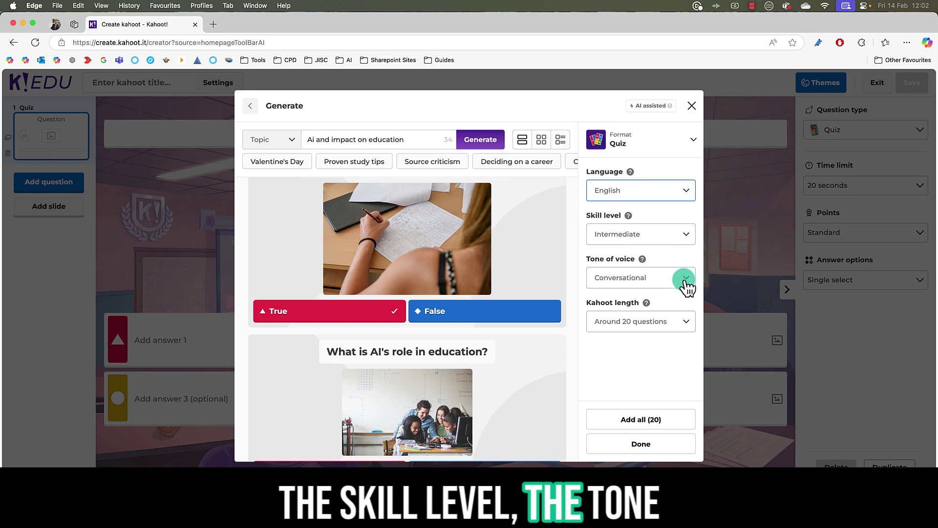
{"action": "left_click", "coordinate": [669, 303]}
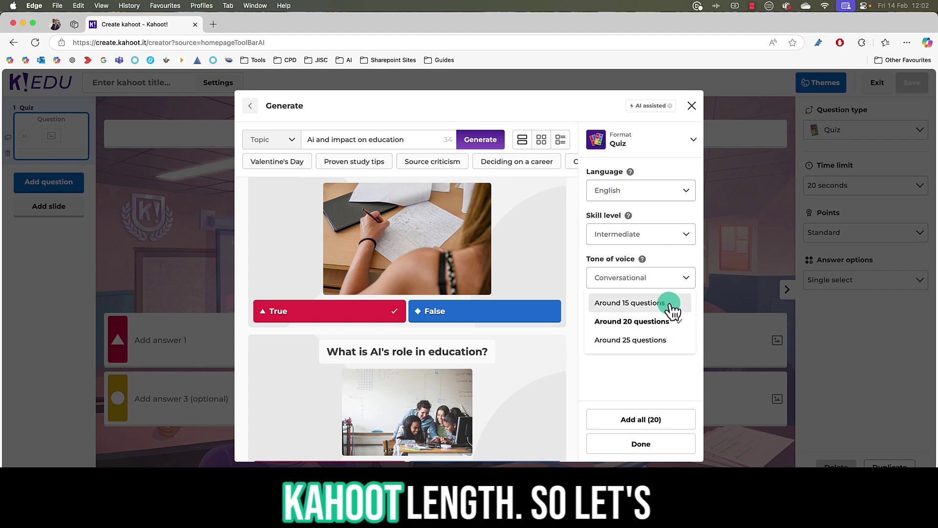
{"action": "left_click", "coordinate": [662, 350]}
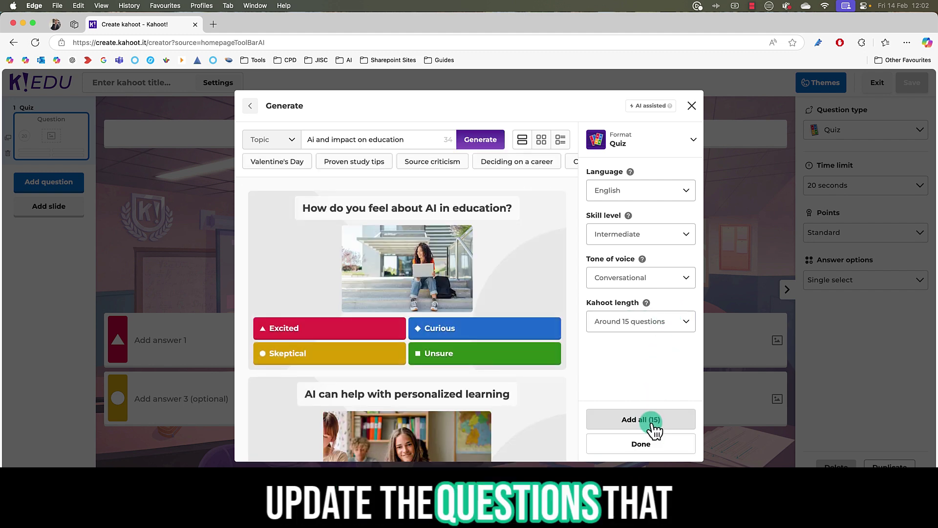
Add all 15 generated questions and save the 'AI in Education' kahoot.
{"action": "left_click", "coordinate": [652, 416]}
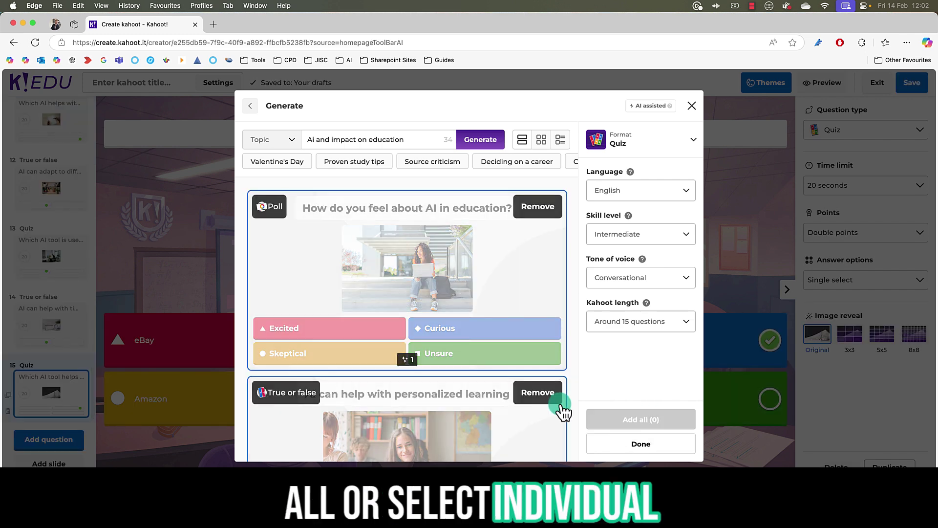
{"action": "left_click", "coordinate": [652, 442]}
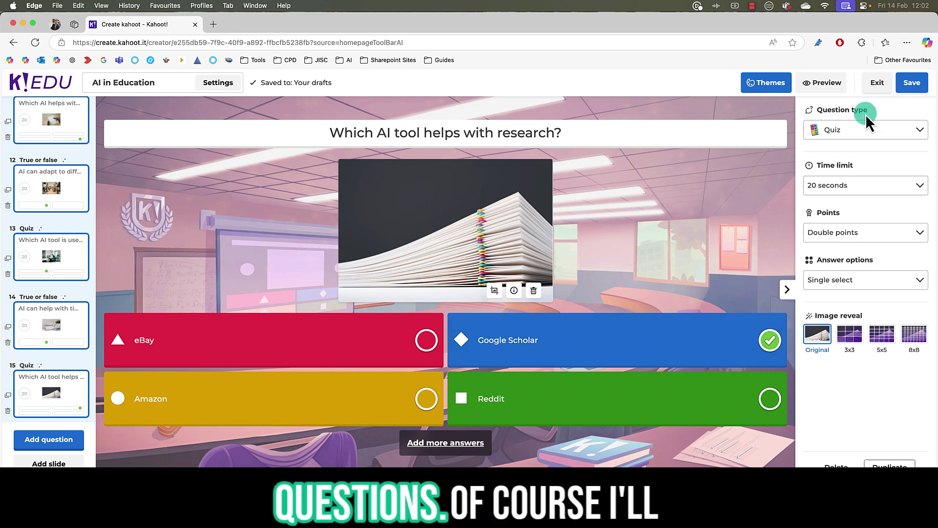
{"action": "left_click", "coordinate": [910, 84]}
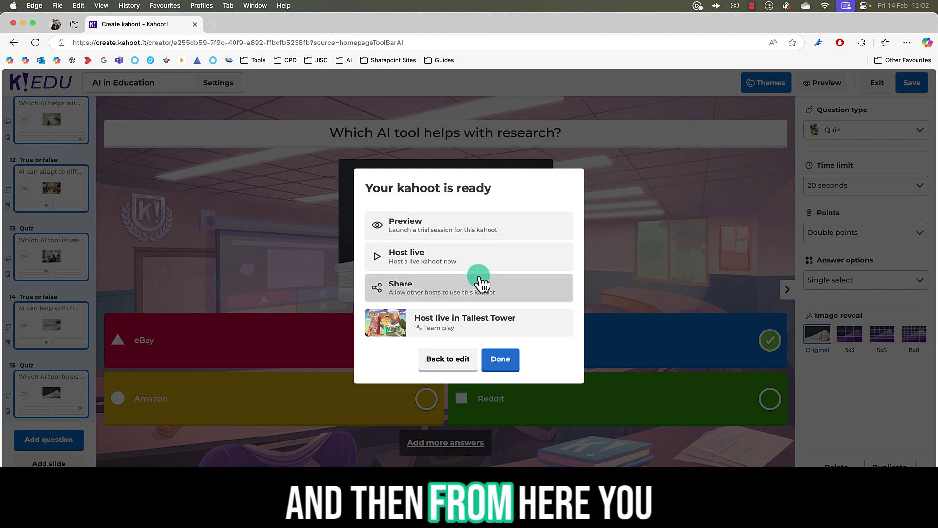
Return to the home page and reveal more Teacher Toolbar options.
{"action": "left_click", "coordinate": [489, 357]}
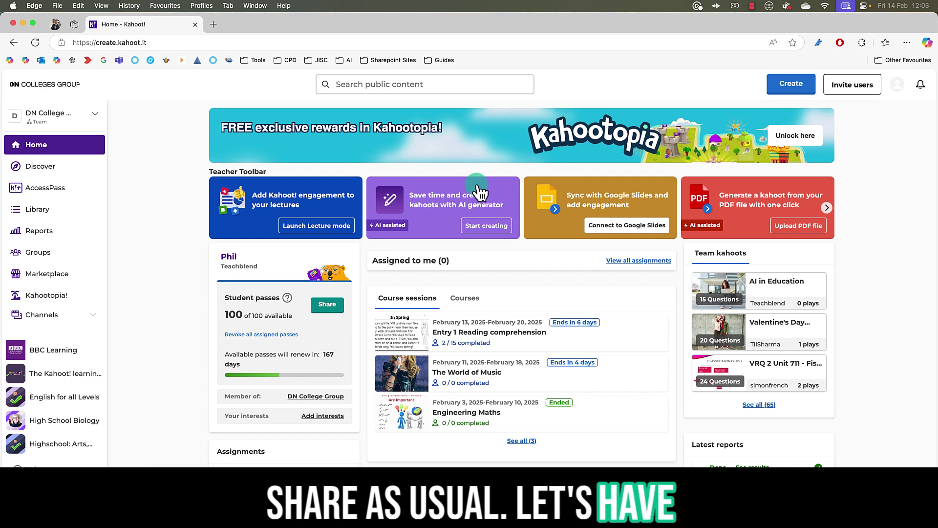
{"action": "left_click", "coordinate": [830, 208]}
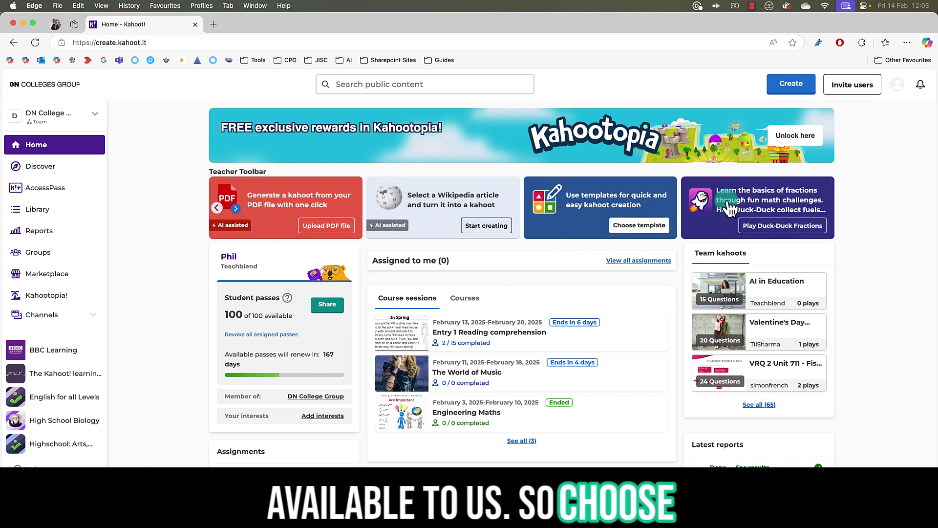
Search Wikipedia for 'AI education' and generate questions from the 'Artificial intelligence in education' article.
{"action": "left_click", "coordinate": [435, 192]}
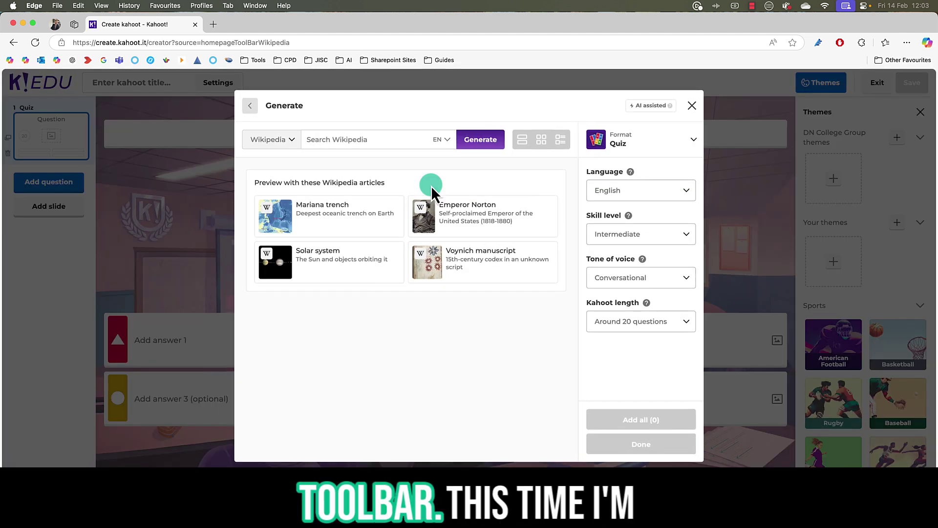
{"action": "left_click", "coordinate": [294, 141]}
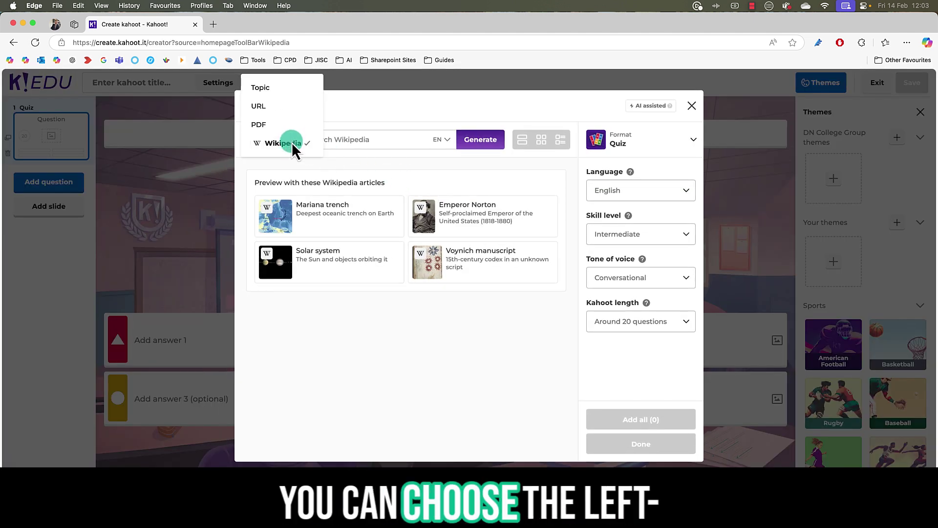
{"action": "left_click", "coordinate": [291, 143]}
{"action": "left_click", "coordinate": [327, 144]}
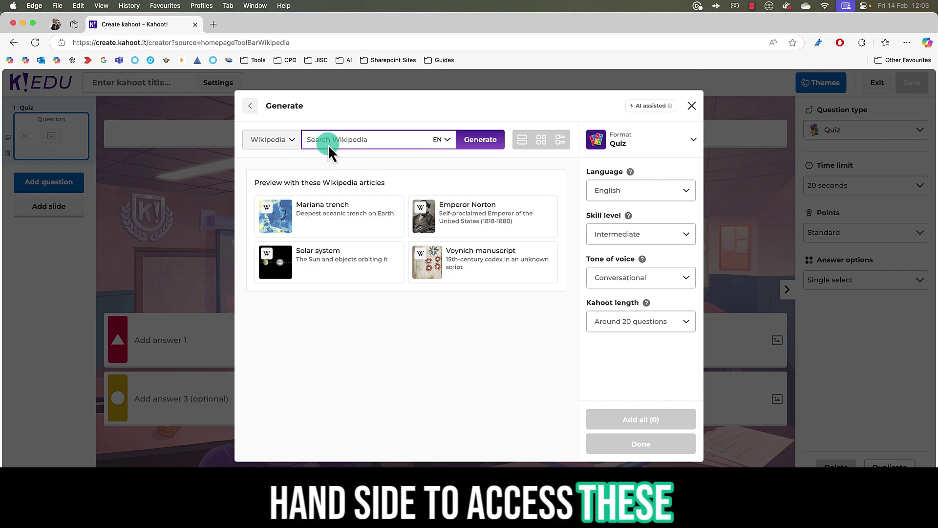
{"action": "type", "text": "AI education"}
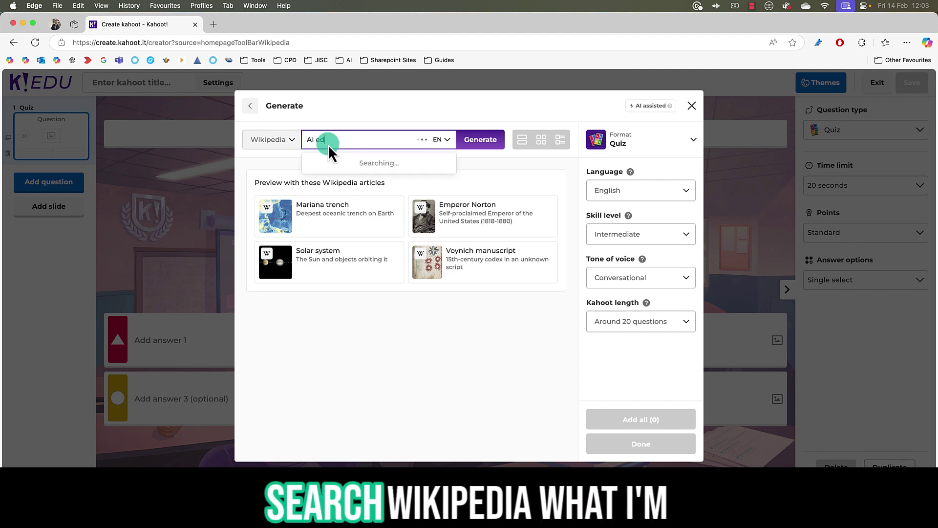
{"action": "key", "text": "Return"}
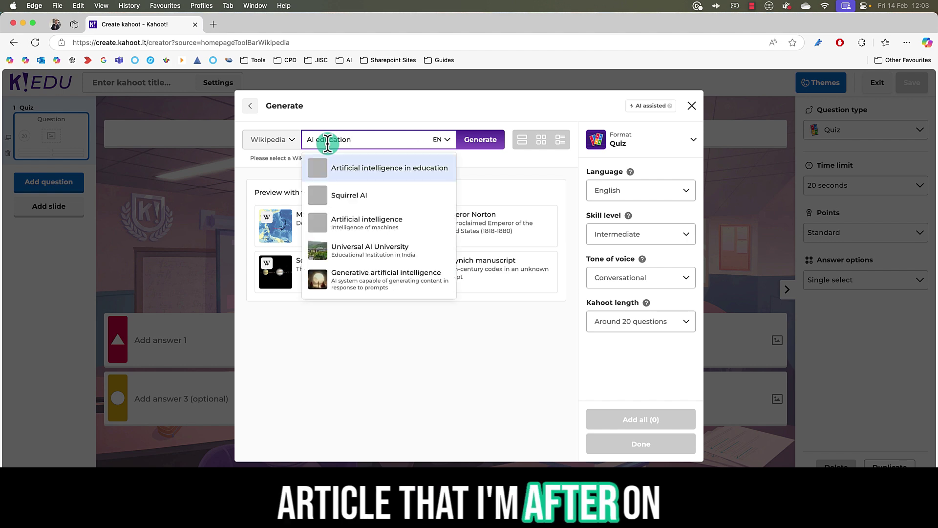
{"action": "left_click", "coordinate": [380, 168]}
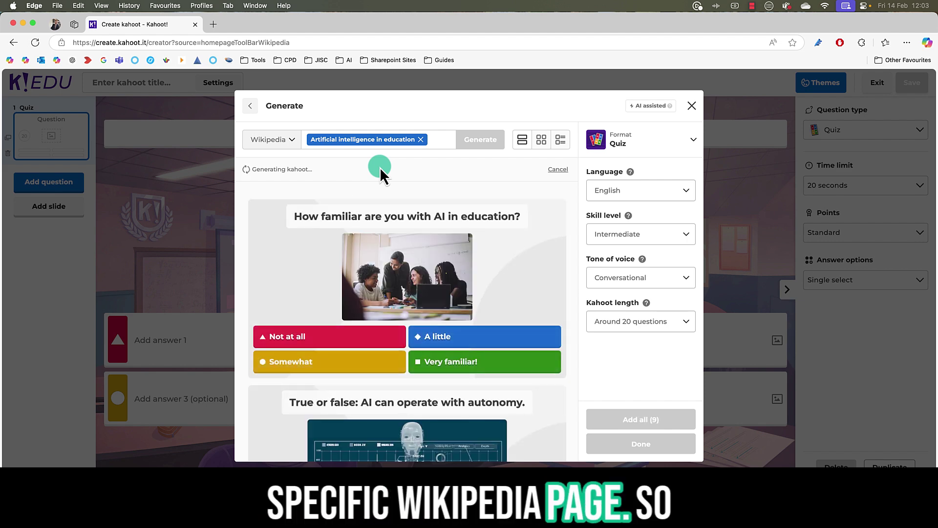
Review the 18 generated questions, then remove the Wikipedia article as the source.
{"action": "scroll", "coordinate": [433, 215], "scroll_direction": "down", "scroll_amount": 10}
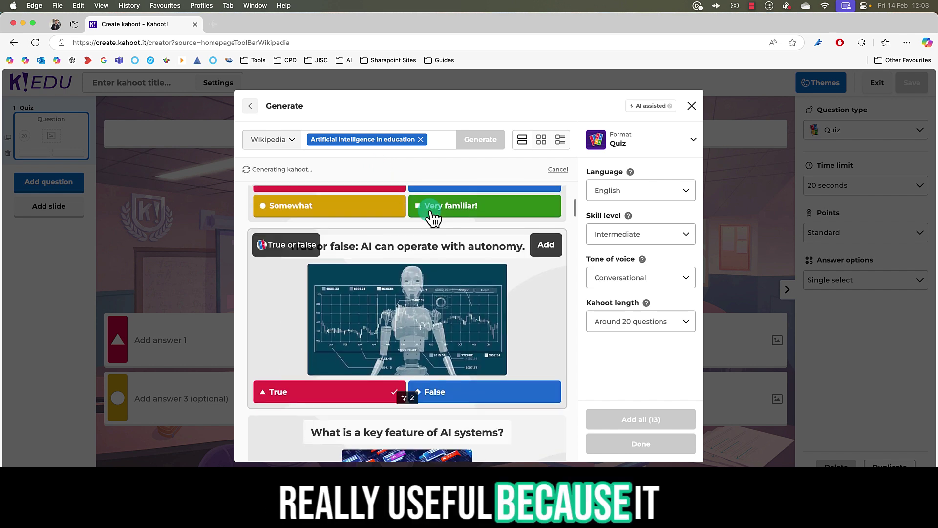
{"action": "scroll", "coordinate": [430, 211], "scroll_direction": "down", "scroll_amount": 5}
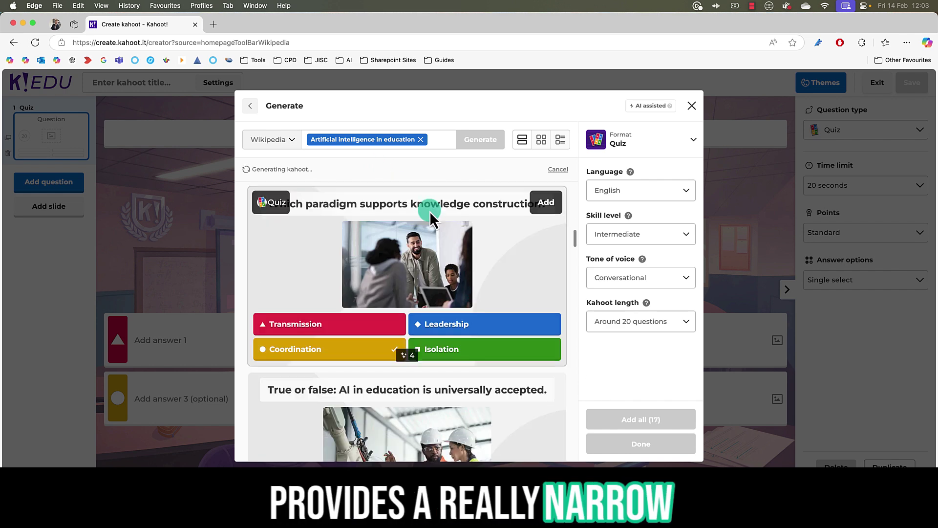
{"action": "scroll", "coordinate": [433, 215], "scroll_direction": "down", "scroll_amount": 6}
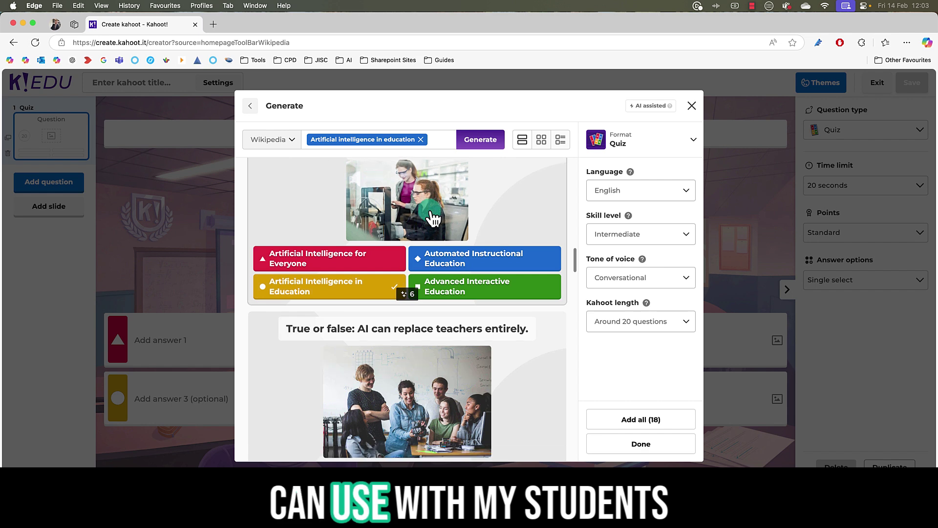
{"action": "scroll", "coordinate": [432, 215], "scroll_direction": "up", "scroll_amount": 10}
{"action": "scroll", "coordinate": [430, 211], "scroll_direction": "up", "scroll_amount": 10}
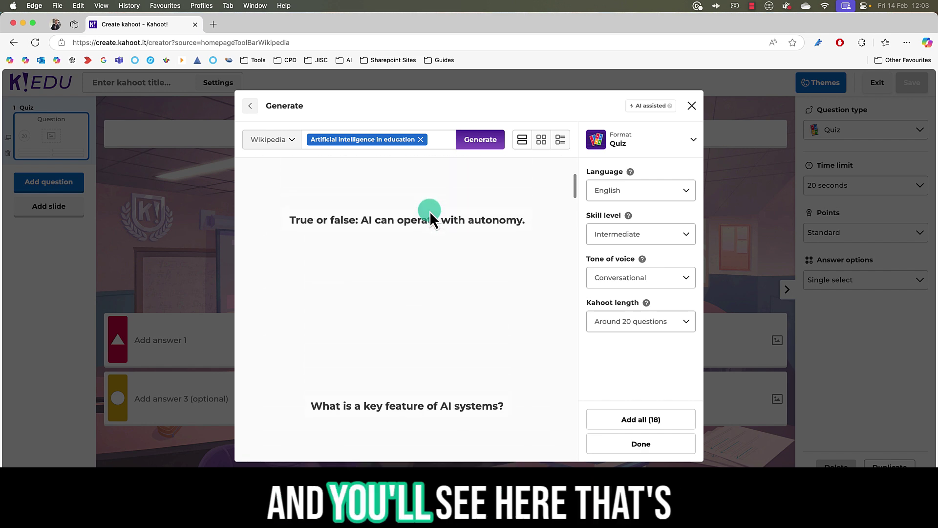
{"action": "left_click", "coordinate": [420, 140]}
{"action": "left_click", "coordinate": [293, 141]}
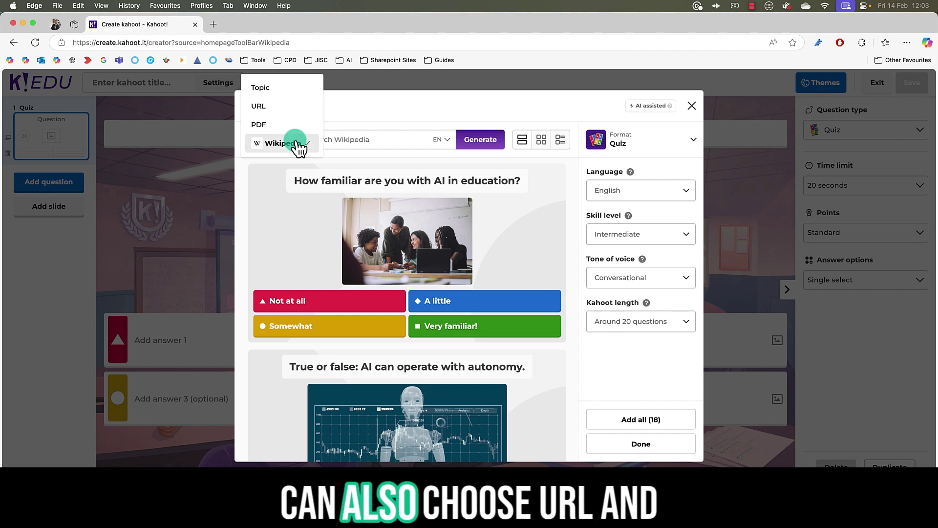
Switch the source to URL and copy the BBC article's web address.
{"action": "left_click", "coordinate": [295, 108]}
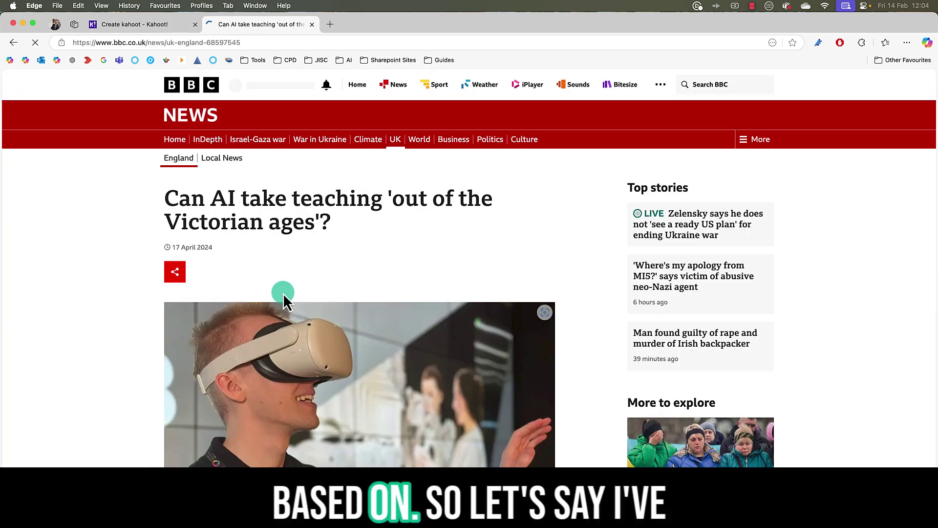
{"action": "left_click", "coordinate": [225, 42]}
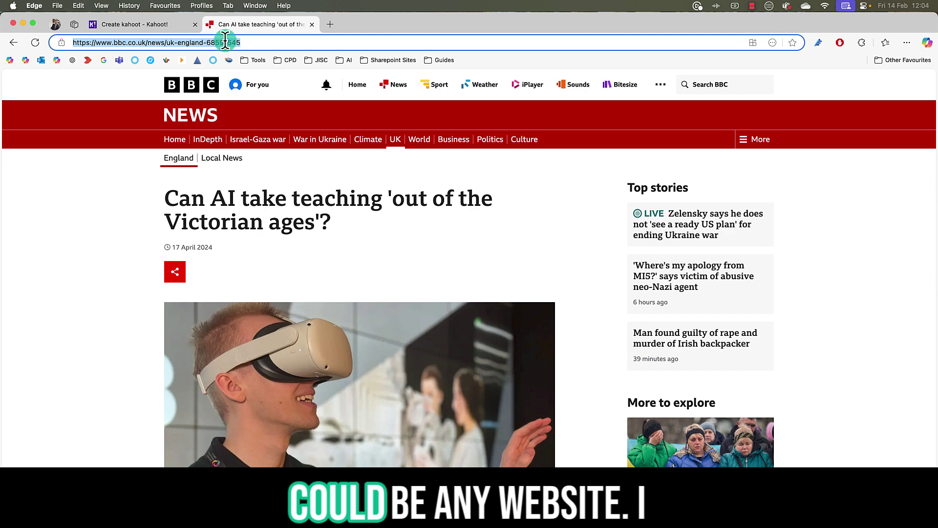
{"action": "left_click", "coordinate": [163, 25]}
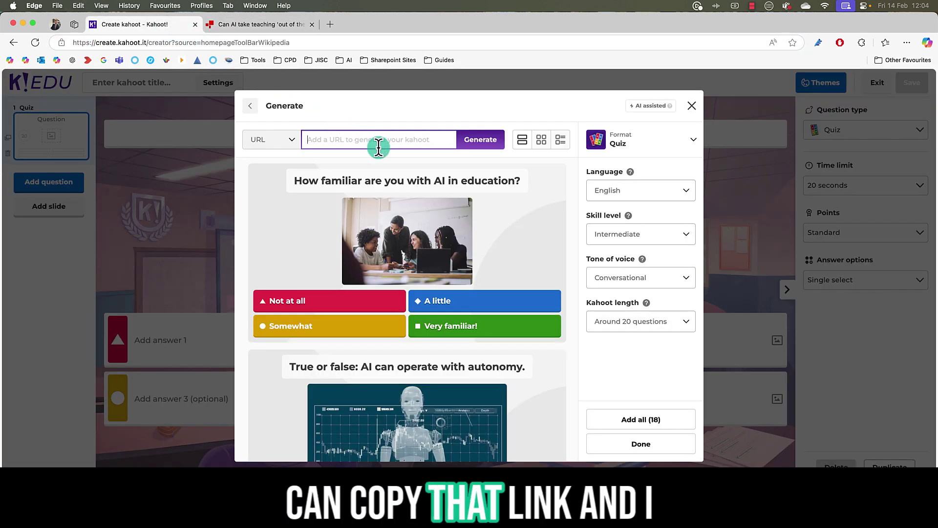
Paste the BBC article link and generate 19 questions from it.
{"action": "key", "text": "cmd+v"}
{"action": "left_click", "coordinate": [482, 140]}
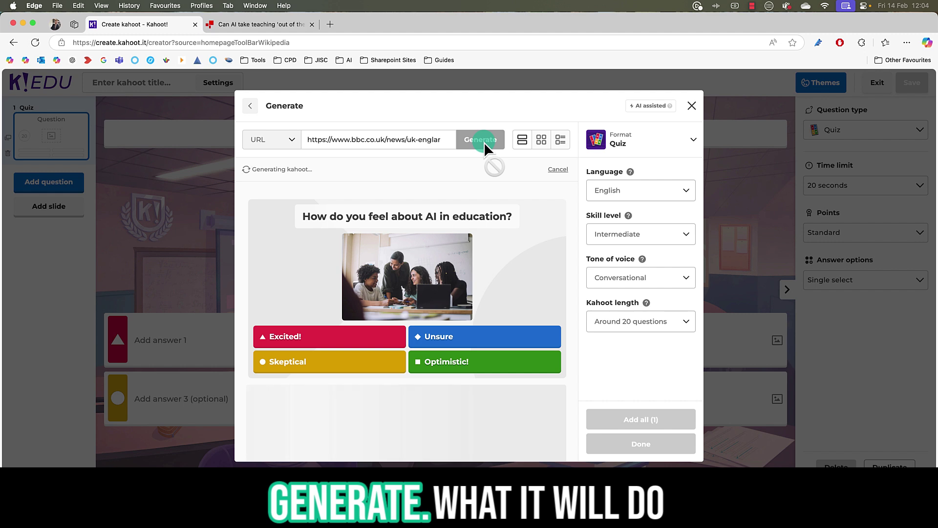
{"action": "scroll", "coordinate": [574, 281], "scroll_direction": "down", "scroll_amount": 3}
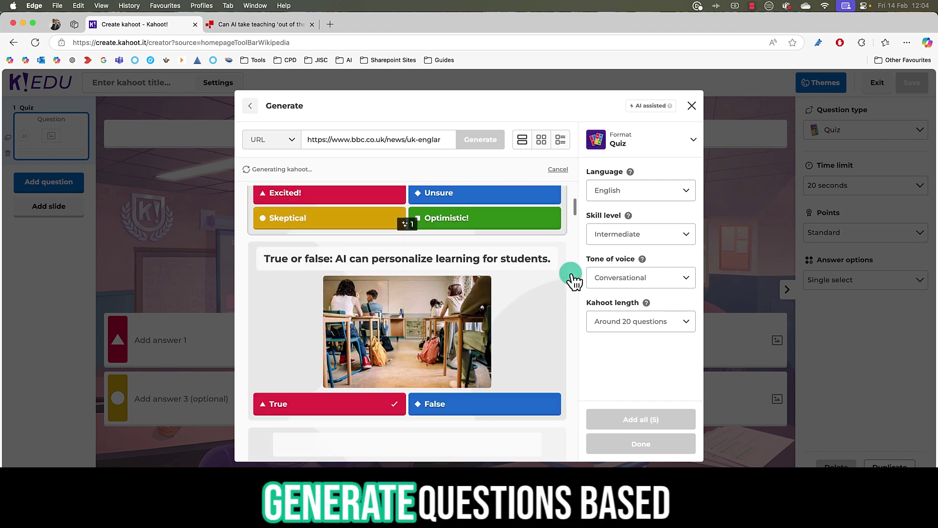
{"action": "scroll", "coordinate": [575, 282], "scroll_direction": "down", "scroll_amount": 4}
{"action": "scroll", "coordinate": [574, 281], "scroll_direction": "down", "scroll_amount": 2}
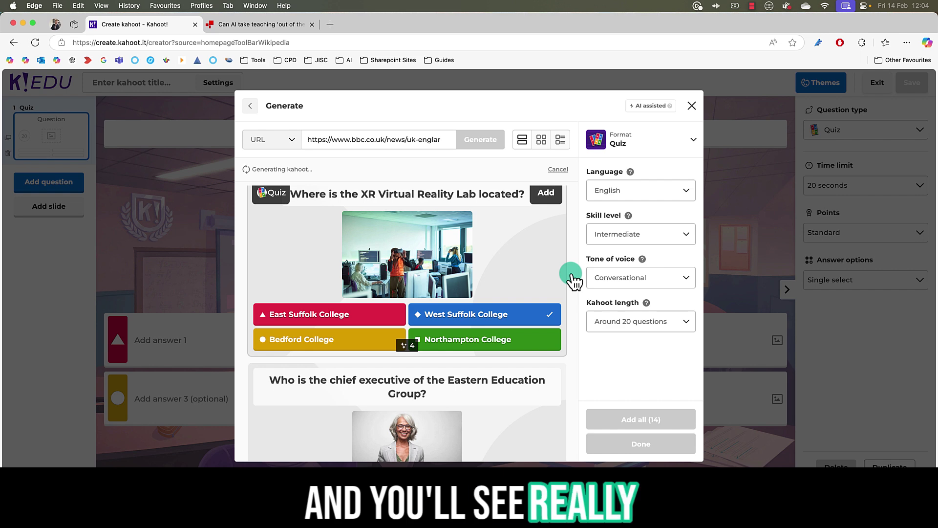
{"action": "scroll", "coordinate": [574, 281], "scroll_direction": "down", "scroll_amount": 5}
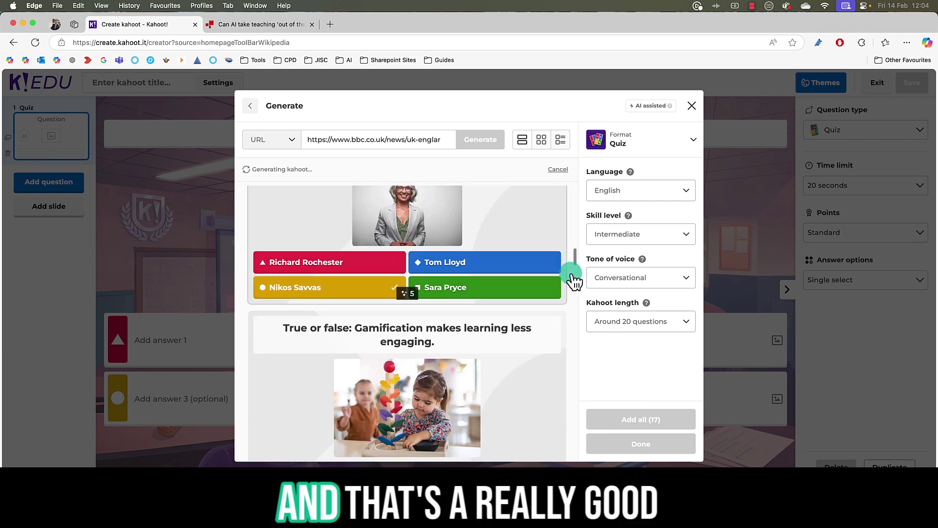
{"action": "scroll", "coordinate": [574, 281], "scroll_direction": "up", "scroll_amount": 1}
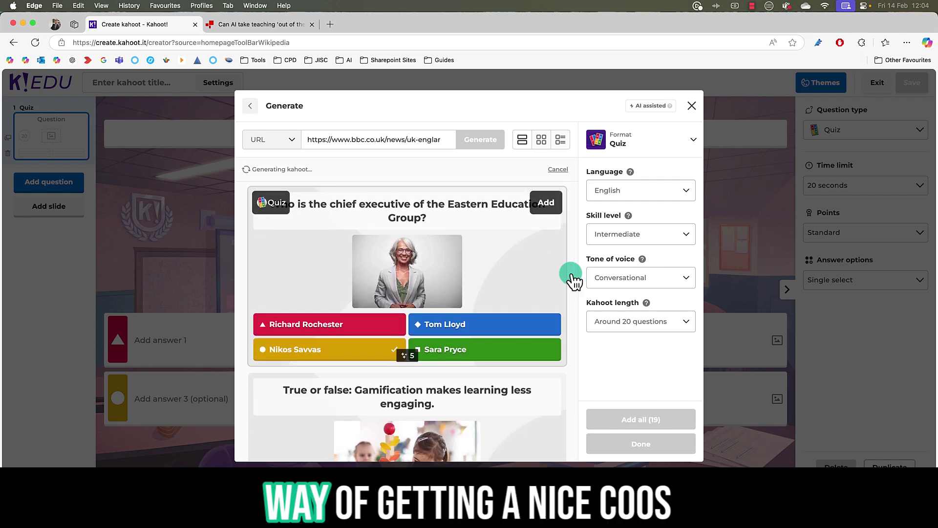
{"action": "scroll", "coordinate": [573, 281], "scroll_direction": "up", "scroll_amount": 3}
{"action": "scroll", "coordinate": [570, 275], "scroll_direction": "up", "scroll_amount": 3}
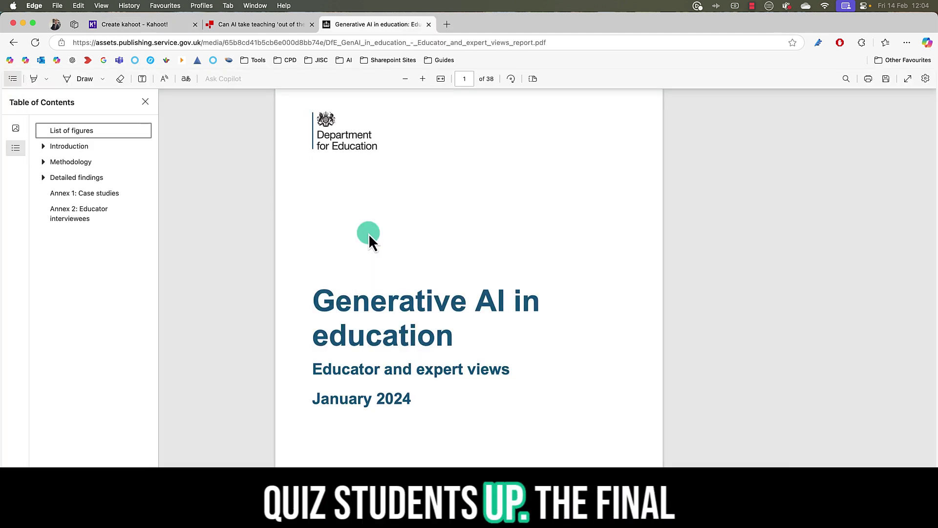
Save the Generative AI in education PDF into Downloads and return to the Kahoot tab.
{"action": "scroll", "coordinate": [369, 233], "scroll_direction": "down", "scroll_amount": 1}
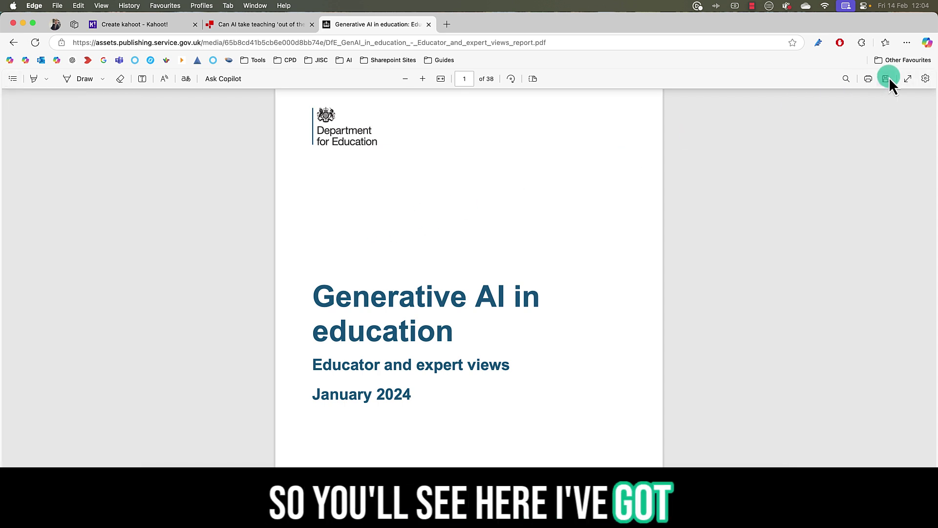
{"action": "left_click", "coordinate": [888, 79]}
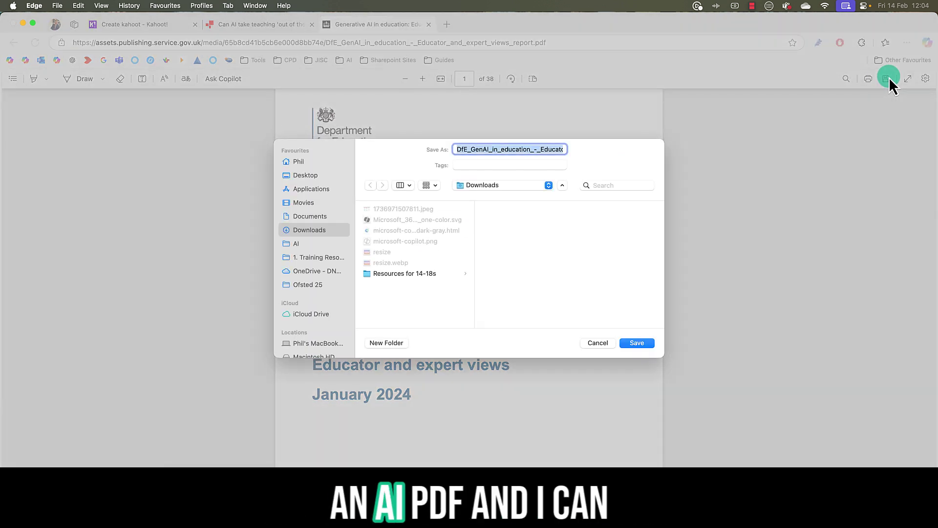
{"action": "left_click", "coordinate": [637, 342]}
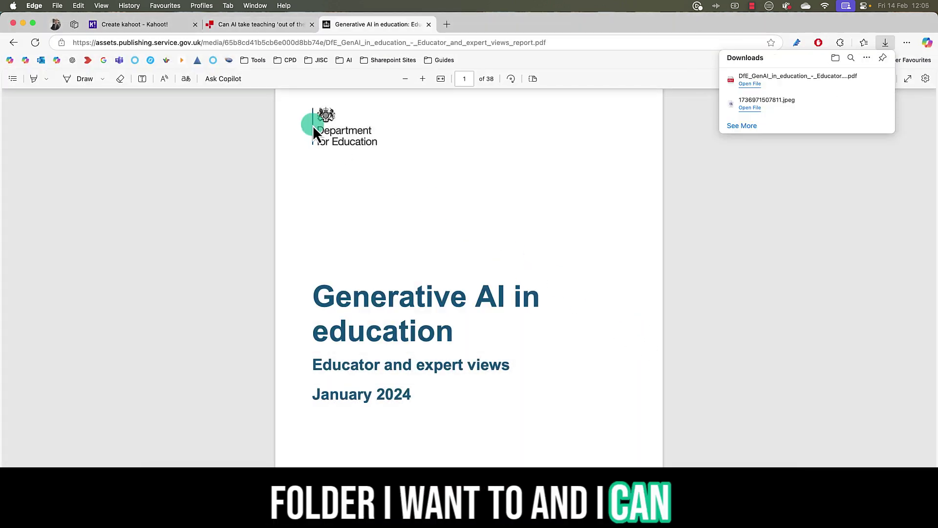
{"action": "left_click", "coordinate": [158, 25]}
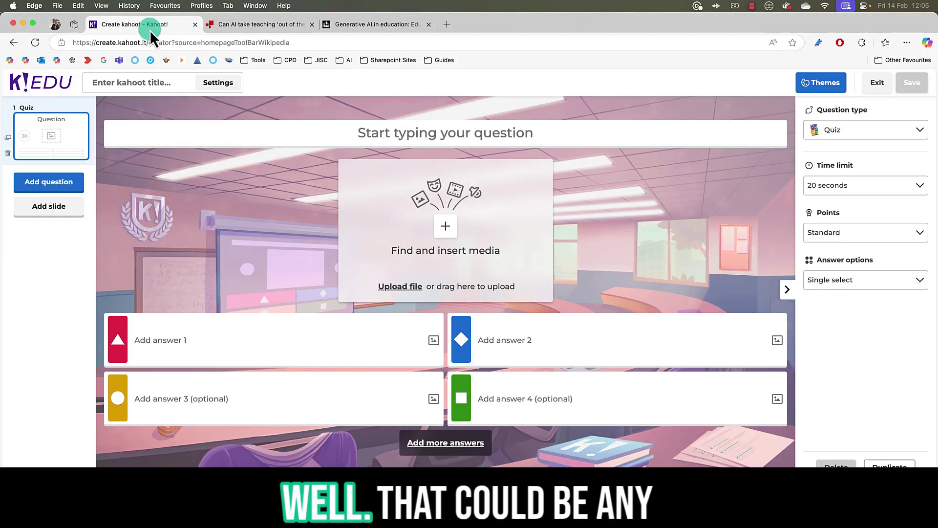
Start a PDF kahoot from the home page and drag the report from Downloads into the upload area.
{"action": "left_click", "coordinate": [66, 82]}
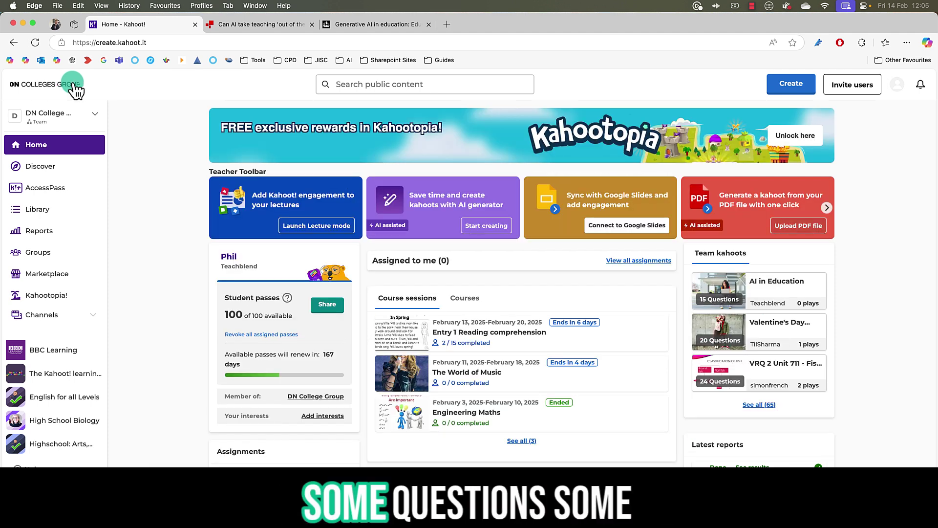
{"action": "left_click", "coordinate": [794, 229]}
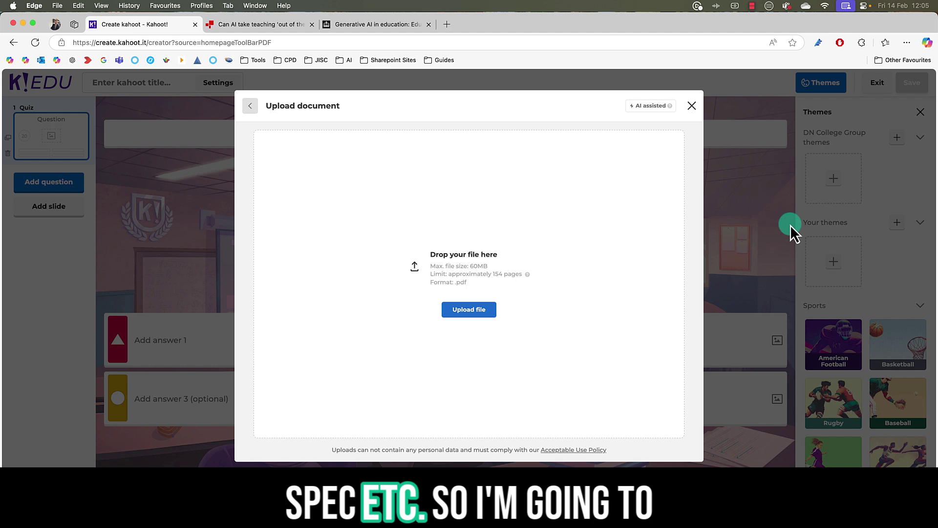
{"action": "key", "text": "super+Tab"}
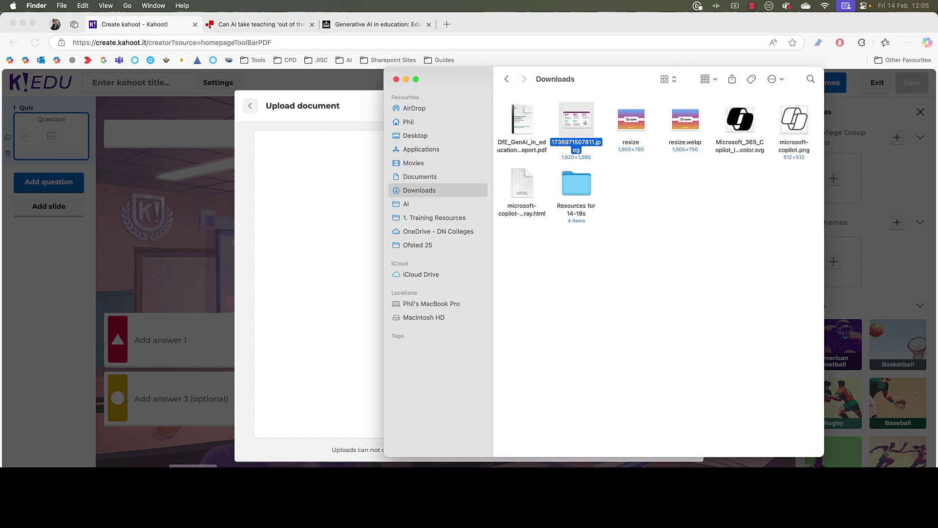
{"action": "left_click_drag", "start_coordinate": [465, 72], "coordinate": [620, 119]}
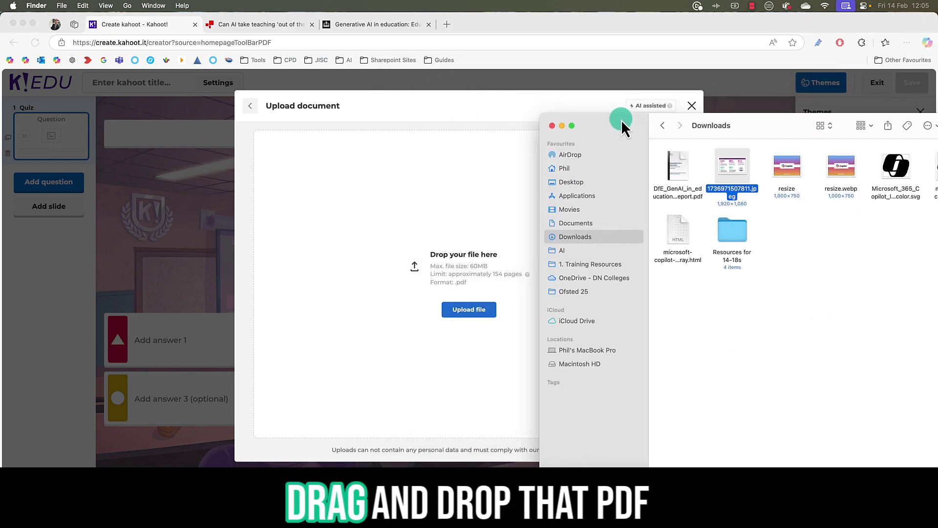
{"action": "left_click_drag", "start_coordinate": [679, 164], "coordinate": [438, 259]}
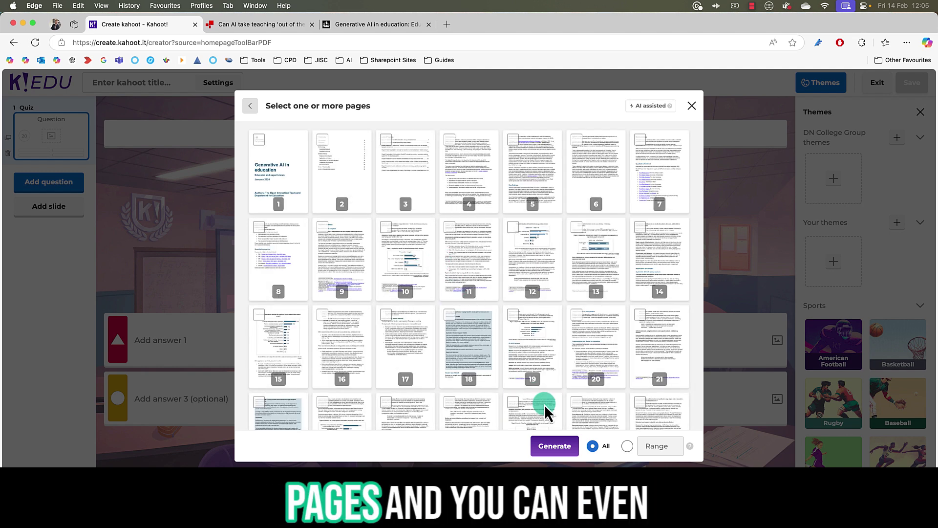
Choose All pages of the report and generate questions from it.
{"action": "left_click", "coordinate": [534, 372]}
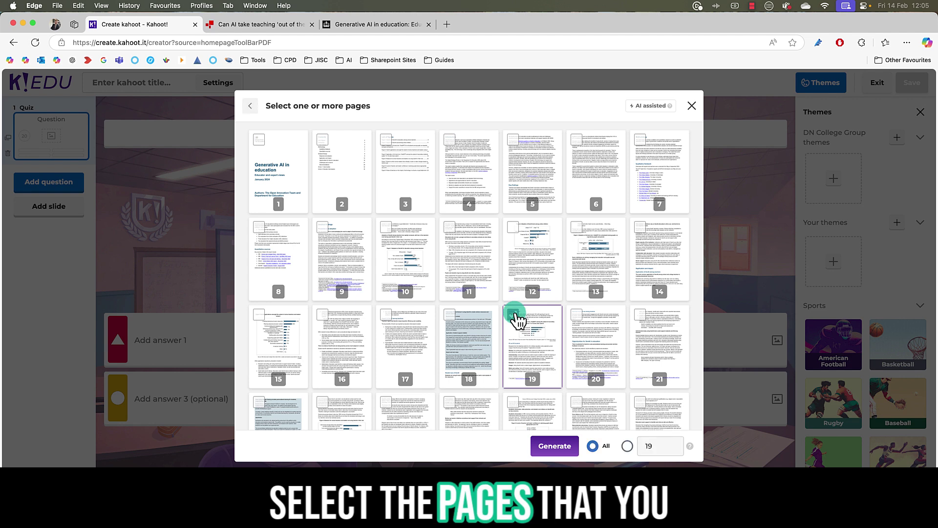
{"action": "left_click", "coordinate": [592, 446]}
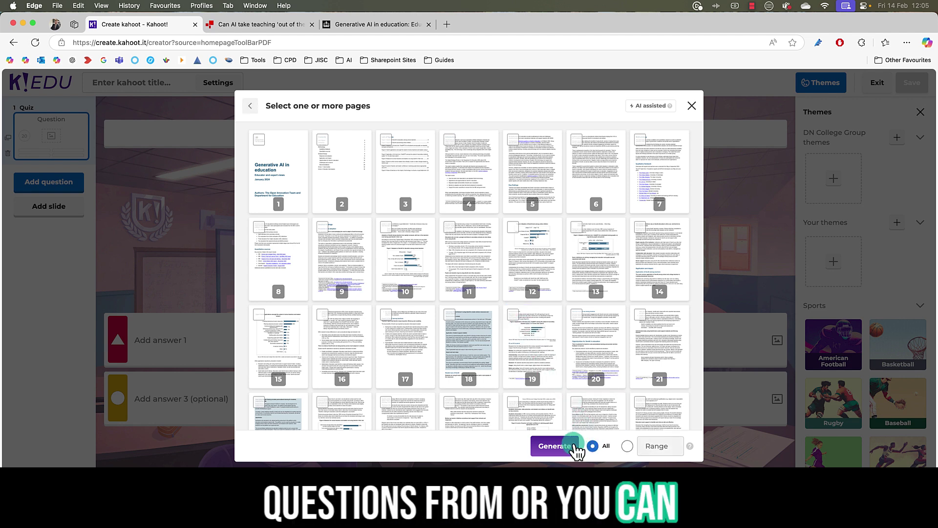
{"action": "left_click", "coordinate": [556, 449]}
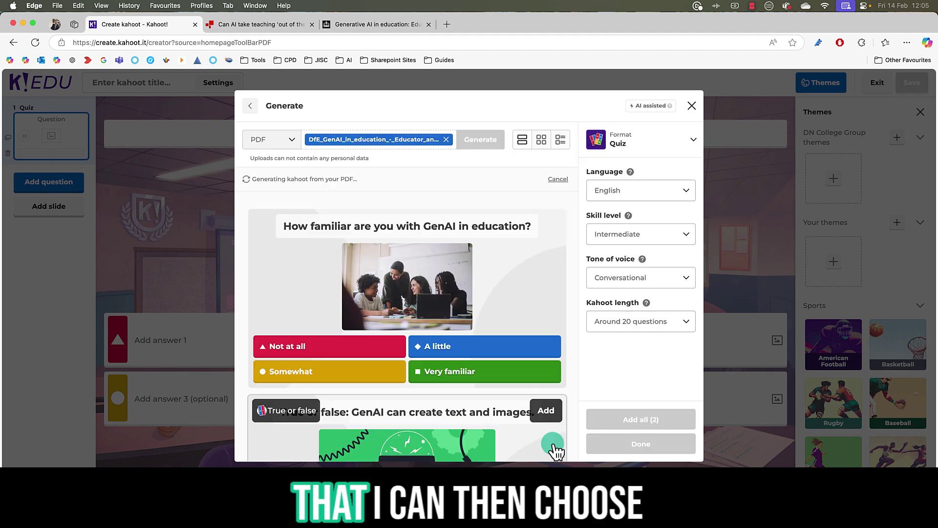
Review the 19 generated questions and add them all to the quiz.
{"action": "scroll", "coordinate": [546, 348], "scroll_direction": "down", "scroll_amount": 10}
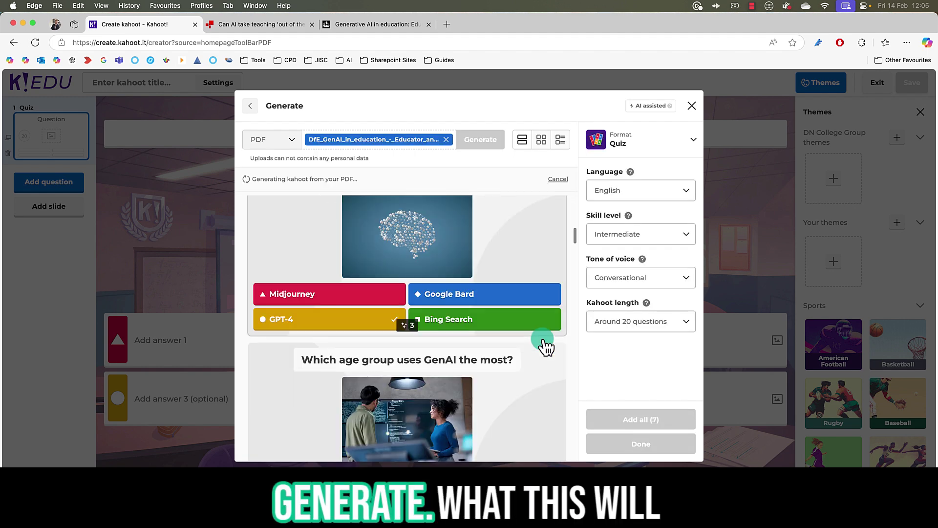
{"action": "scroll", "coordinate": [546, 348], "scroll_direction": "down", "scroll_amount": 5}
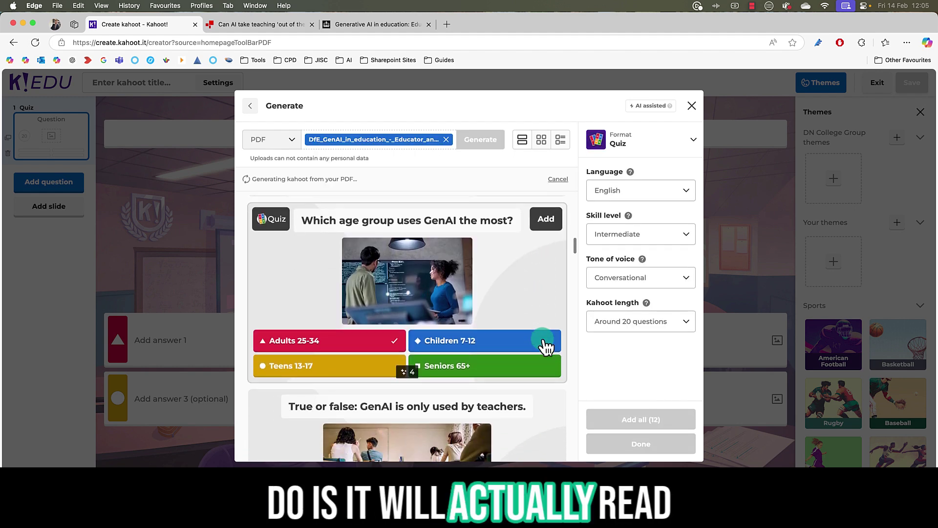
{"action": "scroll", "coordinate": [543, 346], "scroll_direction": "down", "scroll_amount": 3}
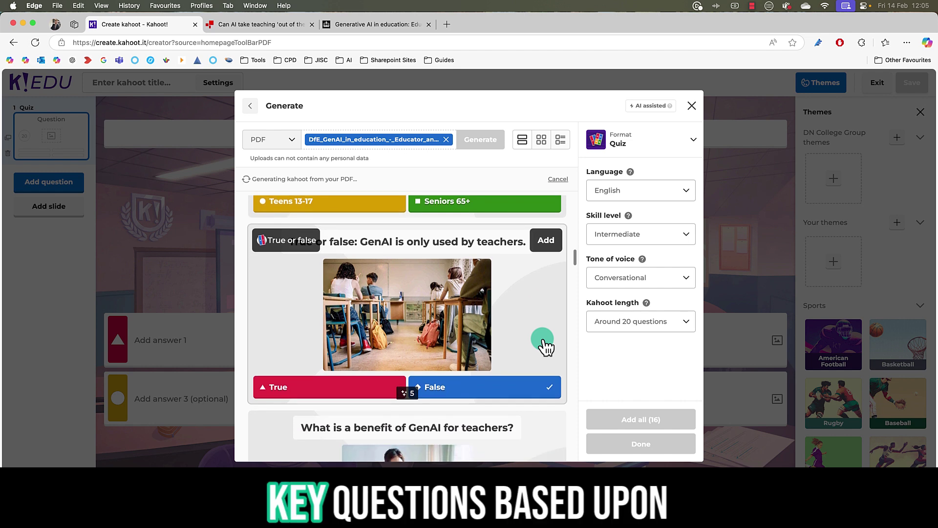
{"action": "scroll", "coordinate": [546, 348], "scroll_direction": "down", "scroll_amount": 5}
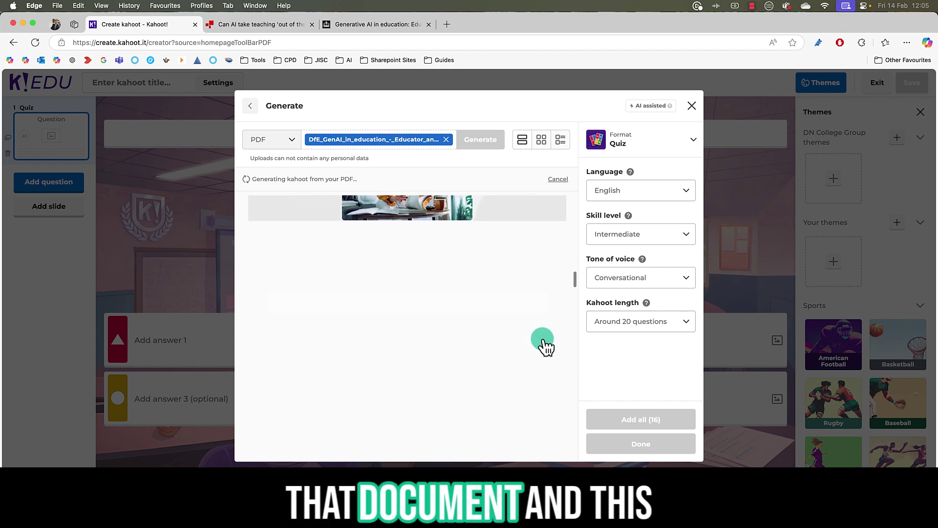
{"action": "scroll", "coordinate": [544, 346], "scroll_direction": "down", "scroll_amount": 4}
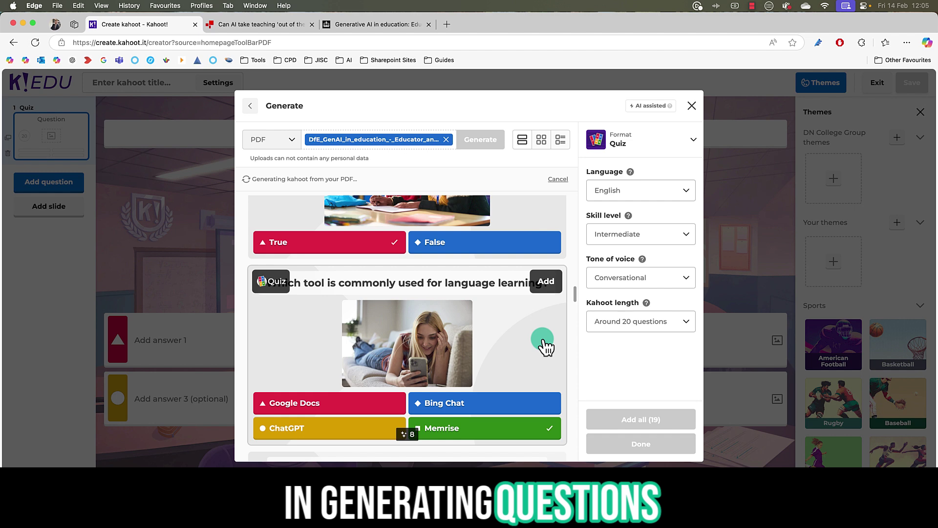
{"action": "scroll", "coordinate": [543, 344], "scroll_direction": "down", "scroll_amount": 5}
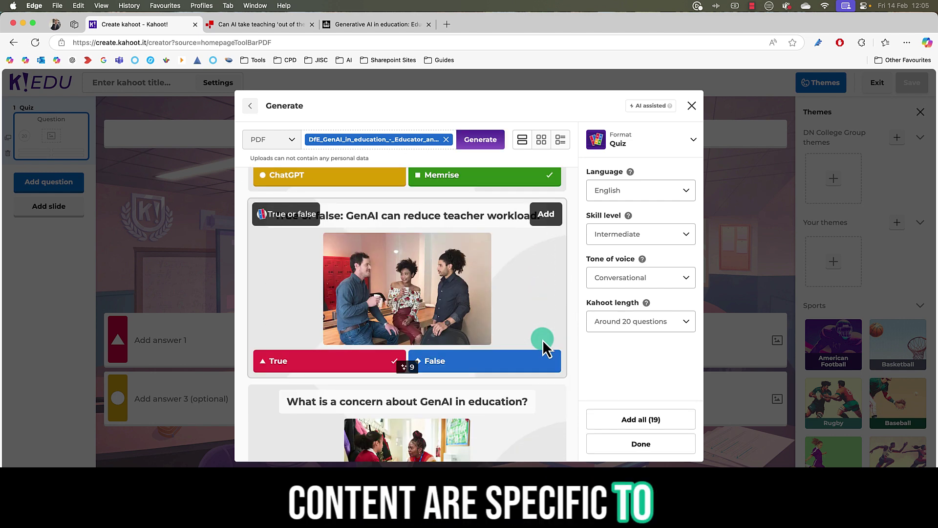
{"action": "left_click", "coordinate": [655, 419]}
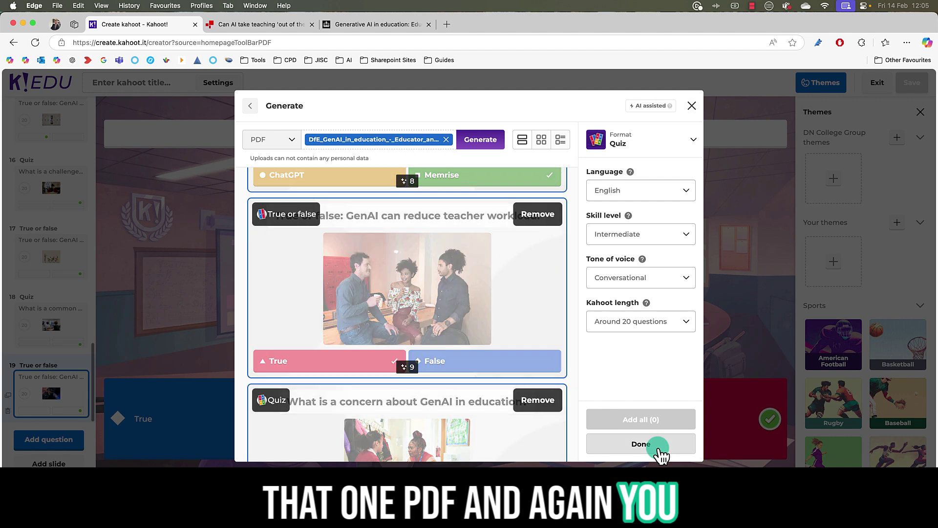
{"action": "left_click", "coordinate": [658, 446]}
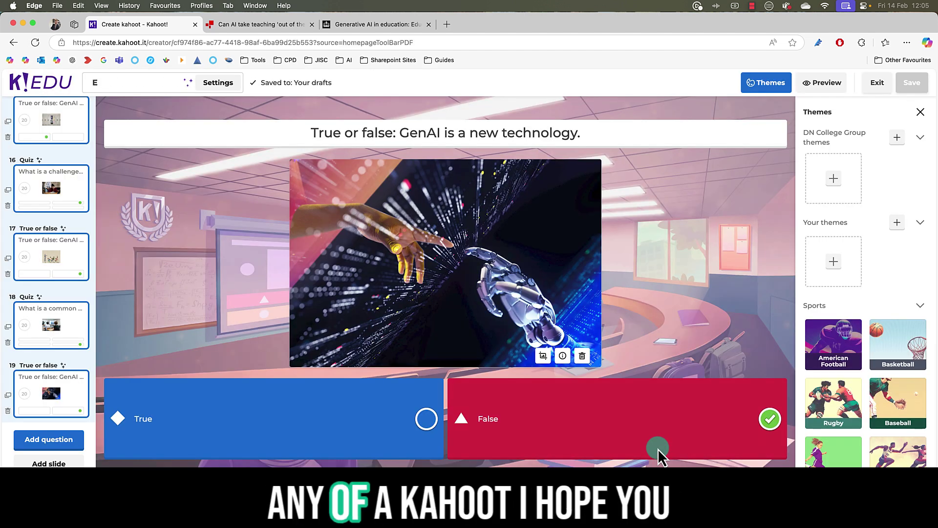